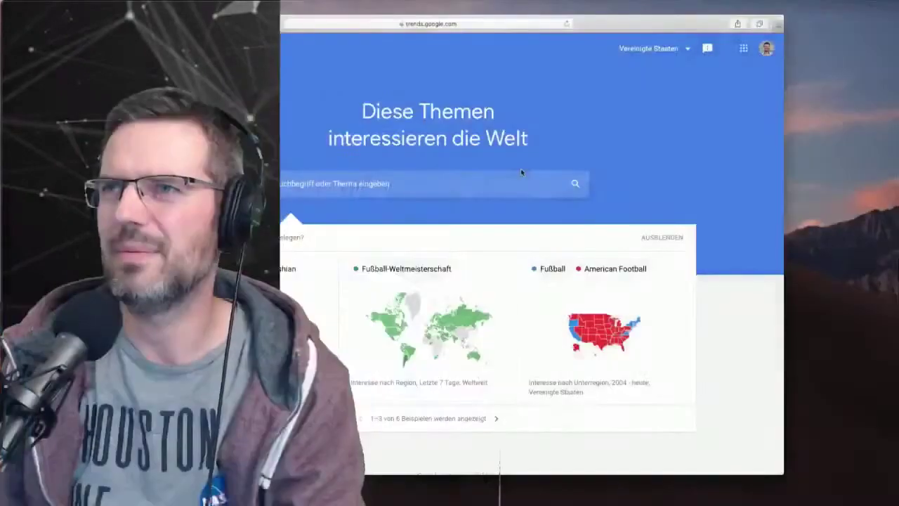
Maximize and resize the Safari window to fit the whole Trends home page, then focus the search field.
double_click(628, 32)
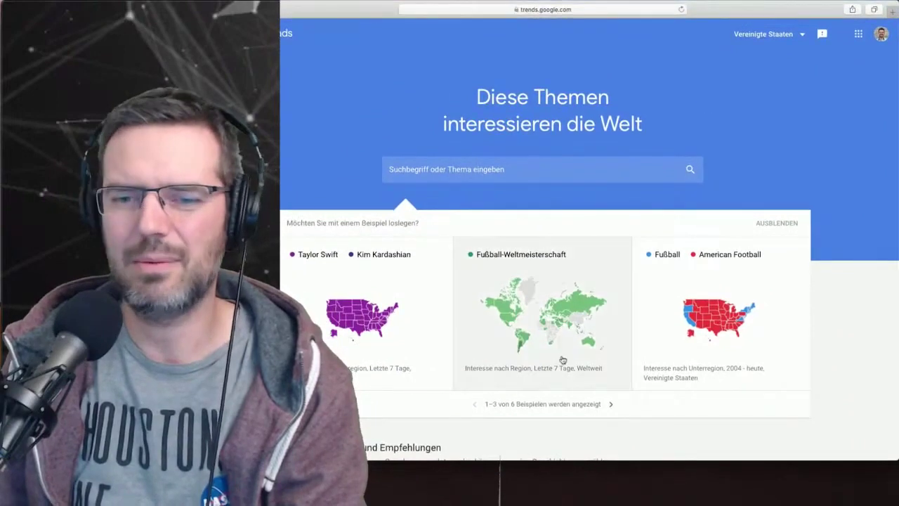
mouse_move(185, 229)
mouse_down()
mouse_move(299, 230)
mouse_move(267, 230)
mouse_up()
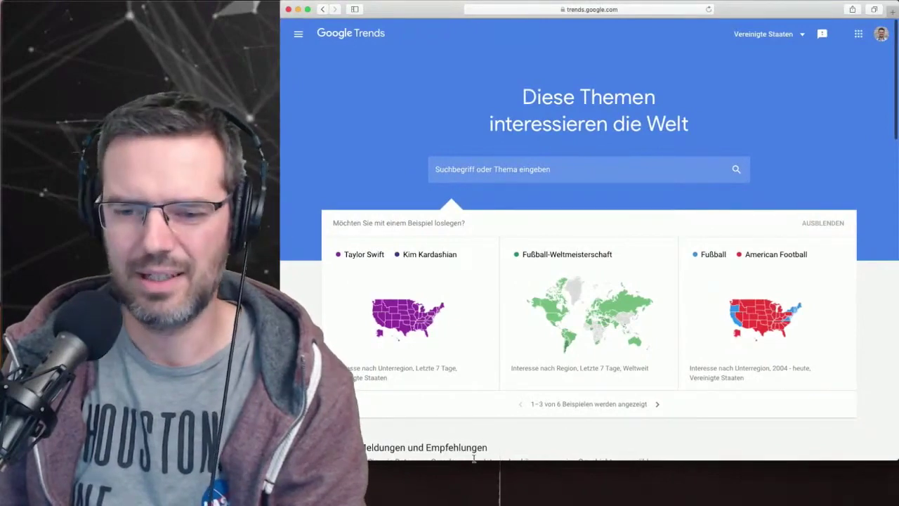
drag(481, 461, 481, 505)
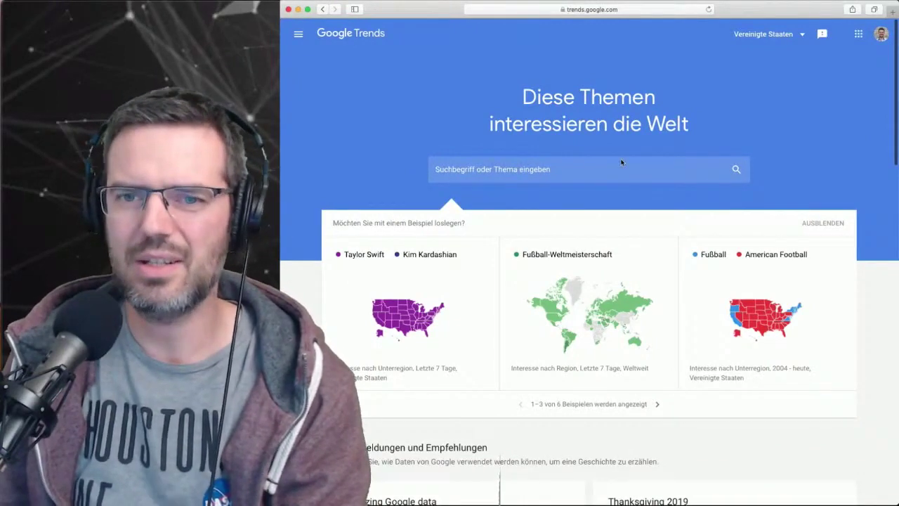
click(563, 171)
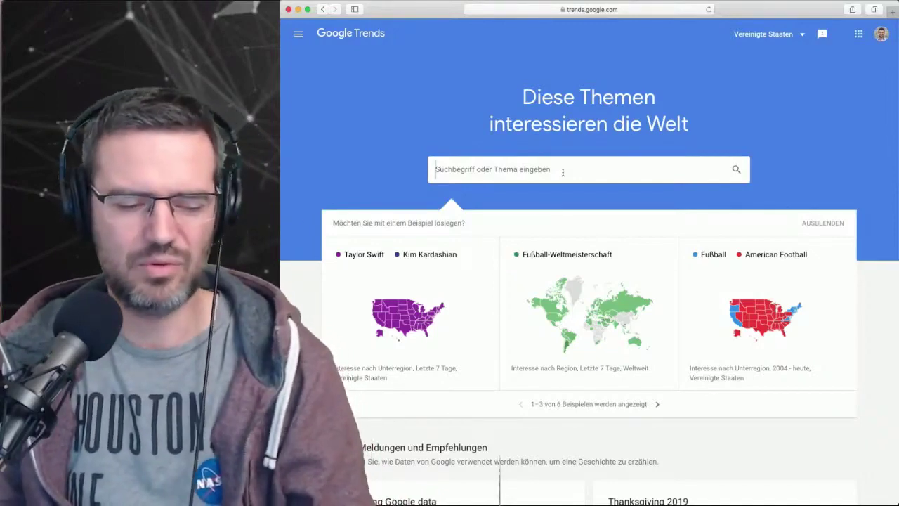
Search 'big data' and set the time range to '2004 - heute'.
text(bg d)
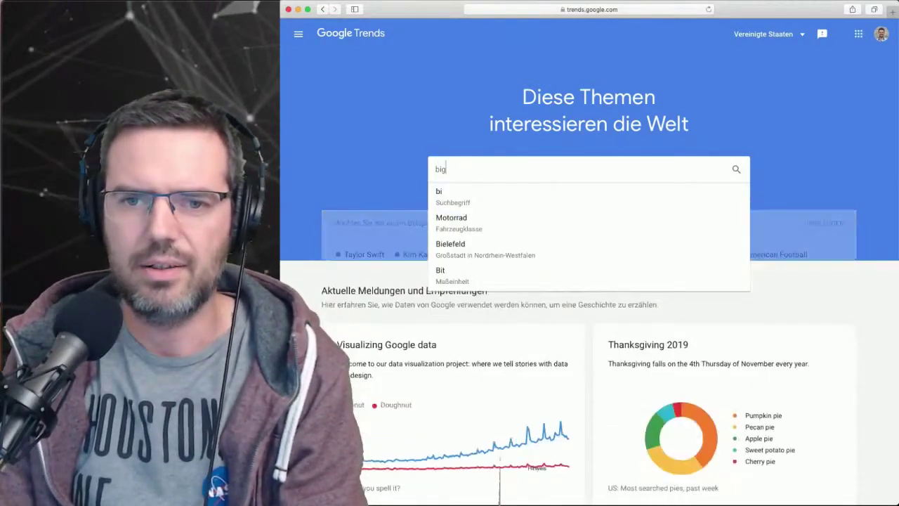
text(ata)
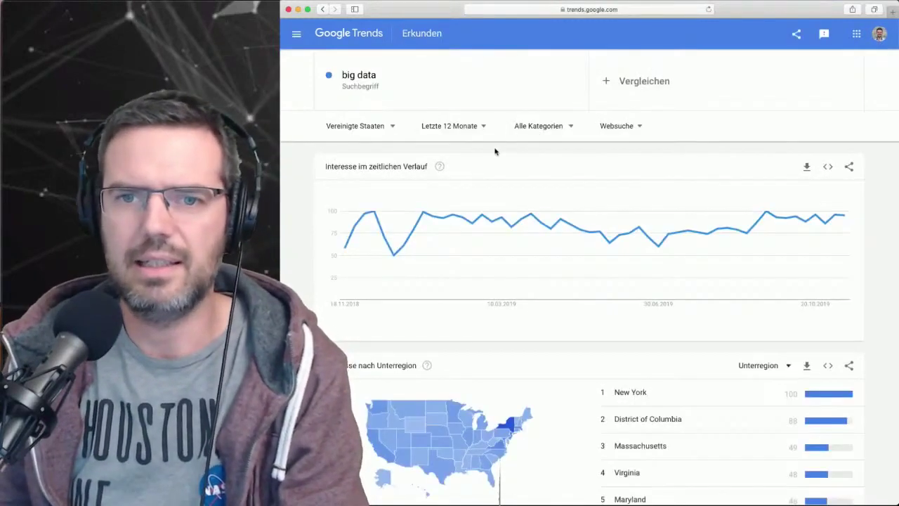
click(452, 126)
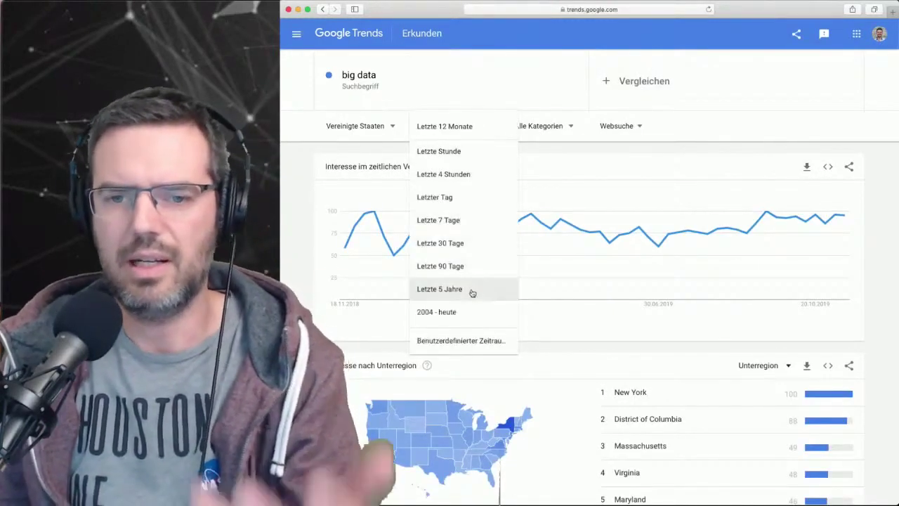
click(476, 314)
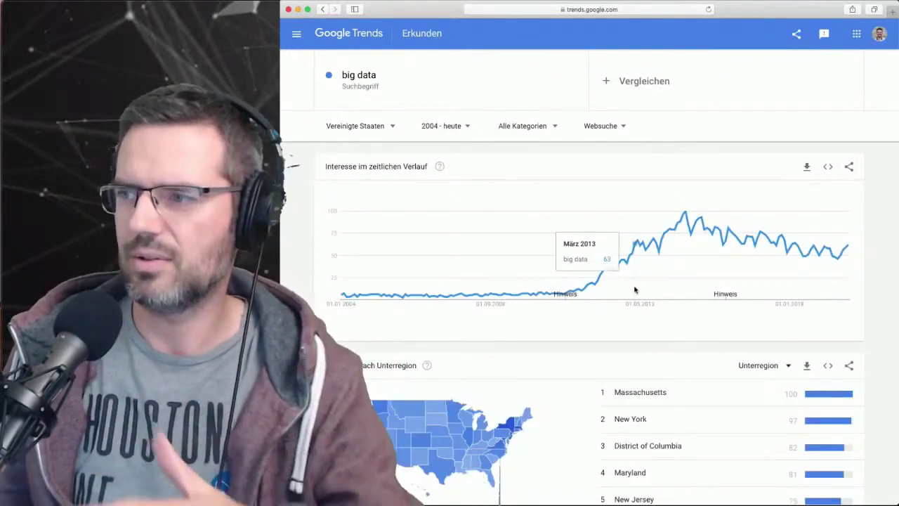
mouse_move(686, 219)
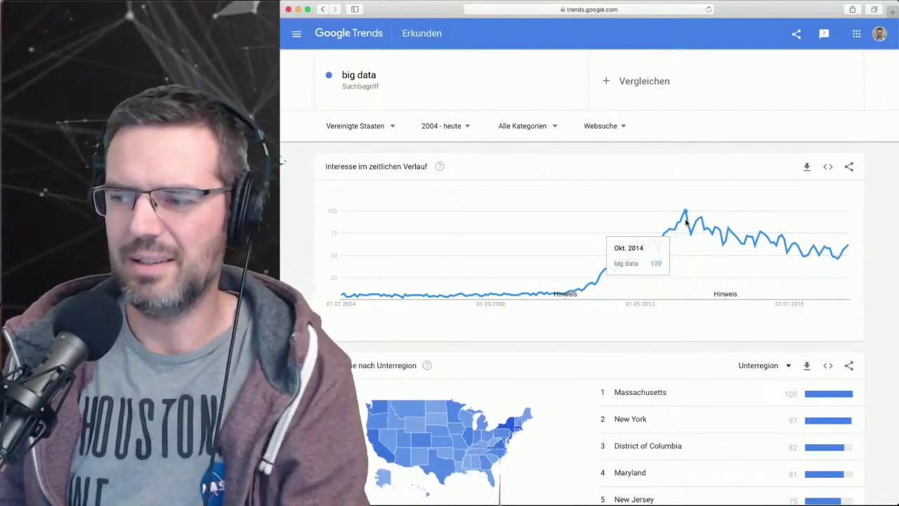
Compare with 'hadoop', choosing the 'Apache Hadoop' Software suggestion.
click(643, 83)
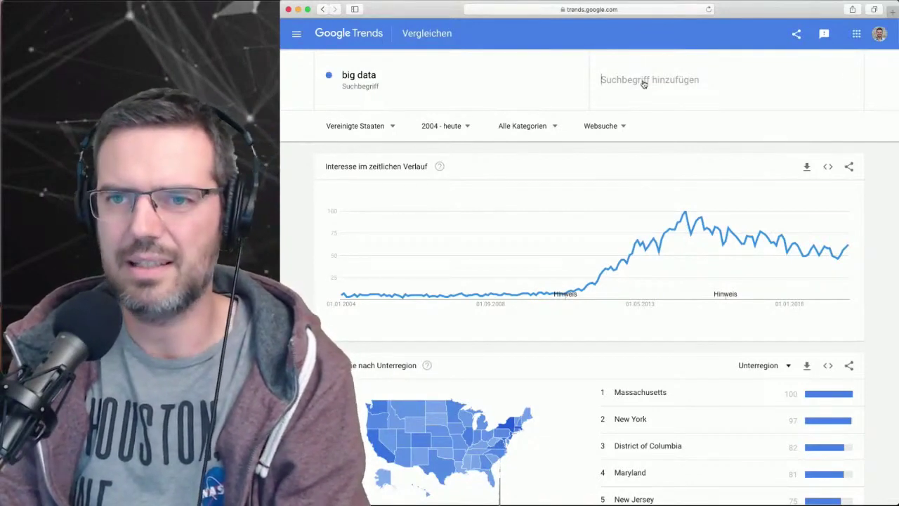
text(hadoop)
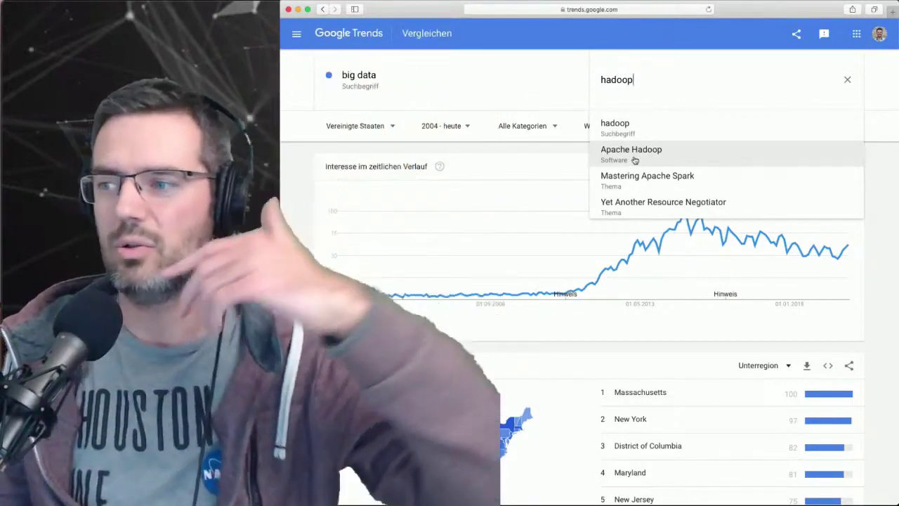
click(634, 161)
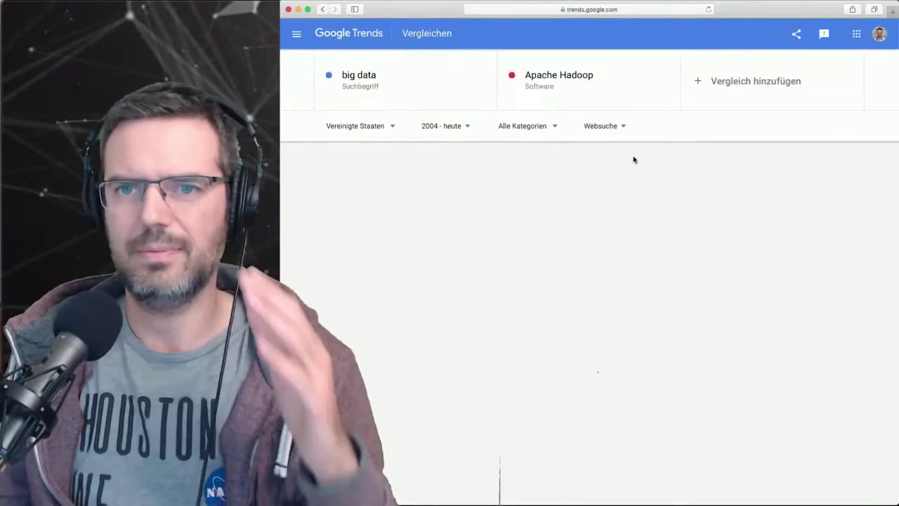